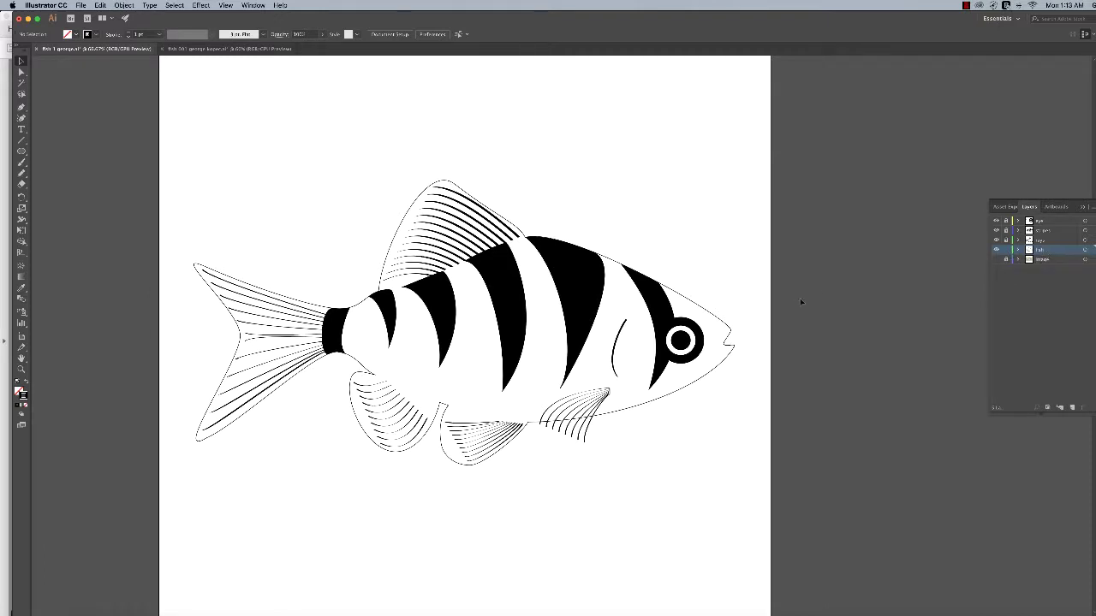
Select the fish artwork and set its stroke to None, leaving Fill active.
left_click(360, 307)
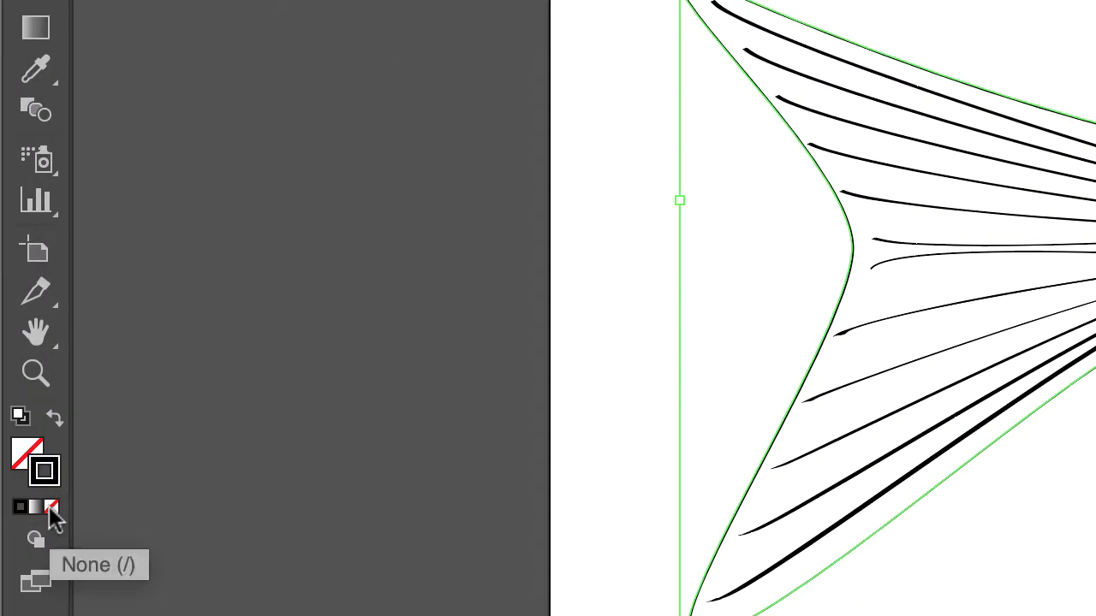
left_click(52, 506)
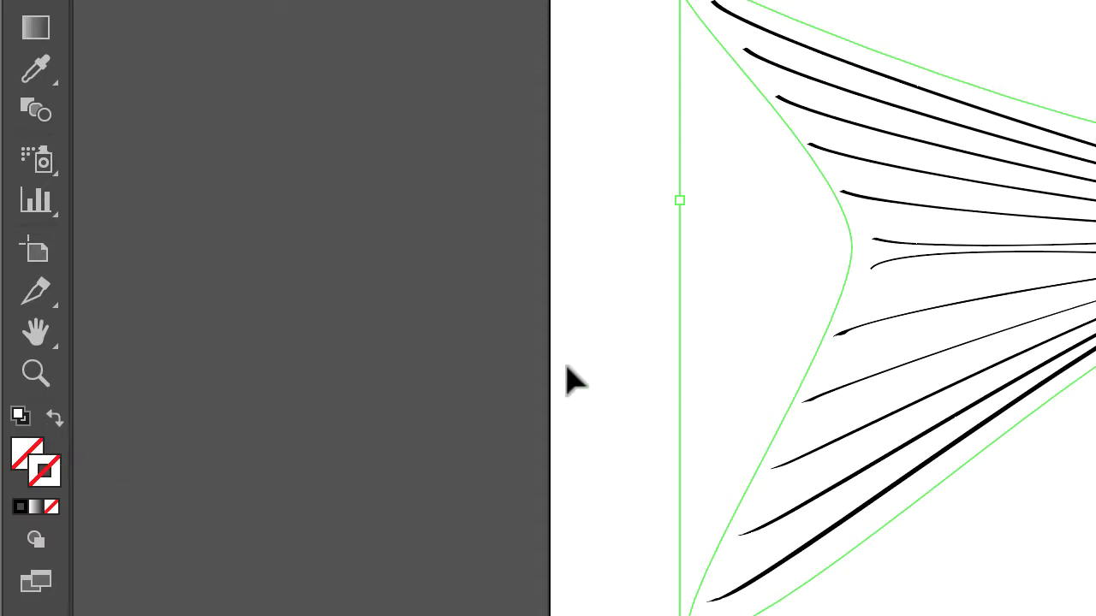
left_click(21, 454)
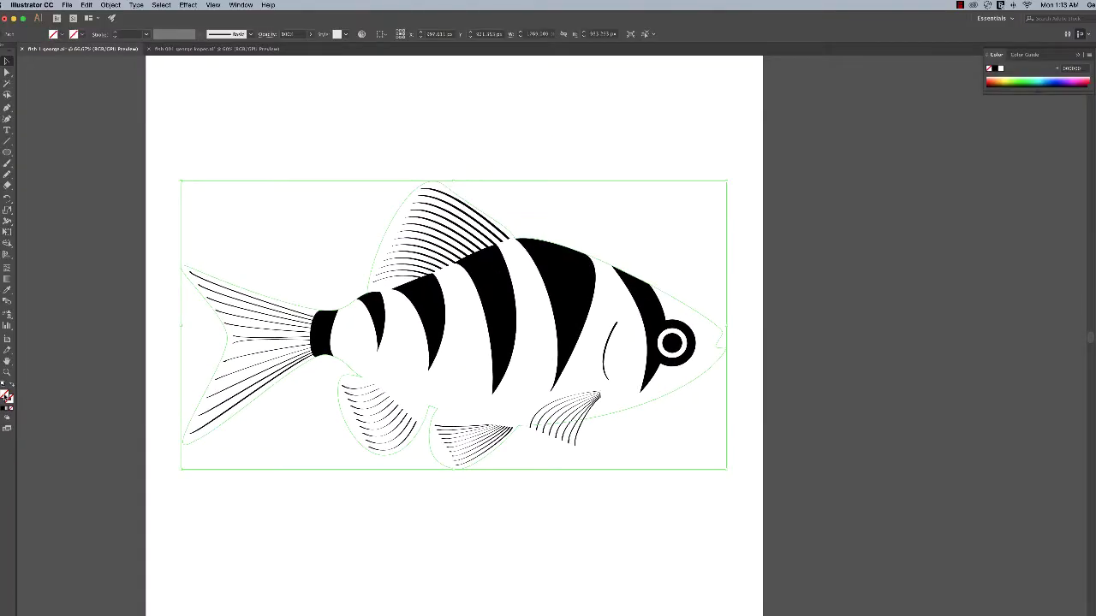
double_click(7, 395)
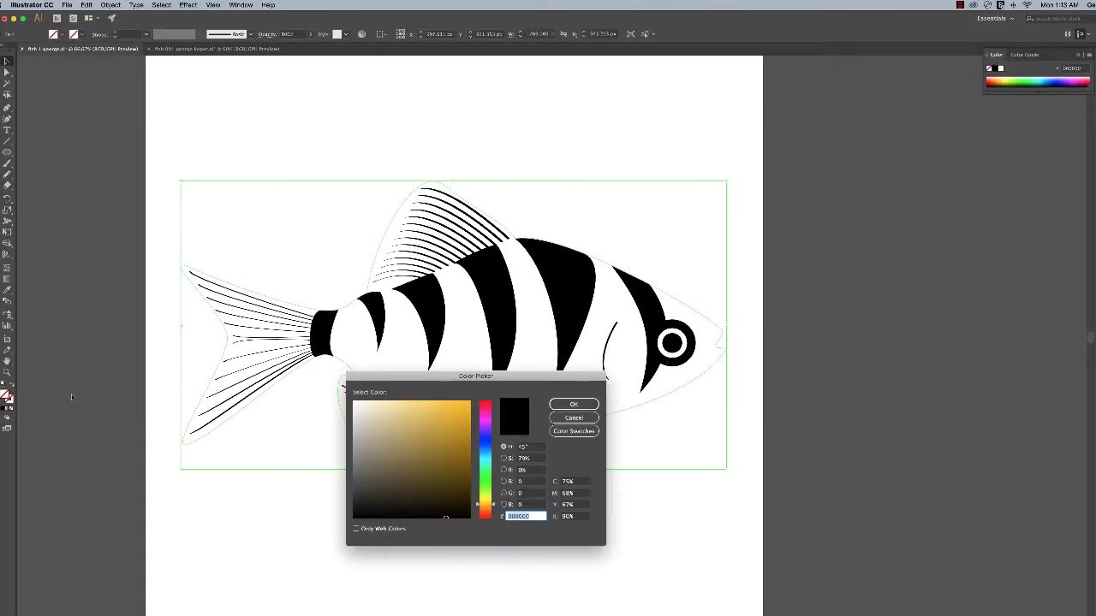
mouse_move(494, 506)
left_mouse_down()
mouse_move(497, 420)
mouse_move(492, 460)
left_mouse_up()
left_click(445, 420)
left_click(448, 453)
left_click(574, 418)
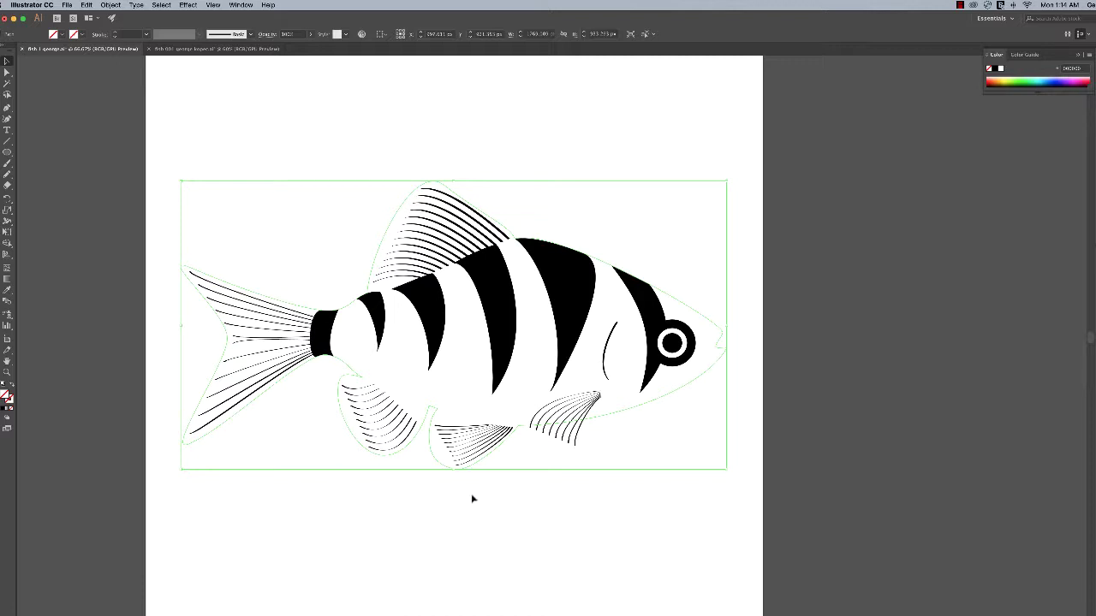
Open the Metal swatch library and move its panel to the upper left, off the fish.
left_click(240, 5)
mouse_move(304, 444)
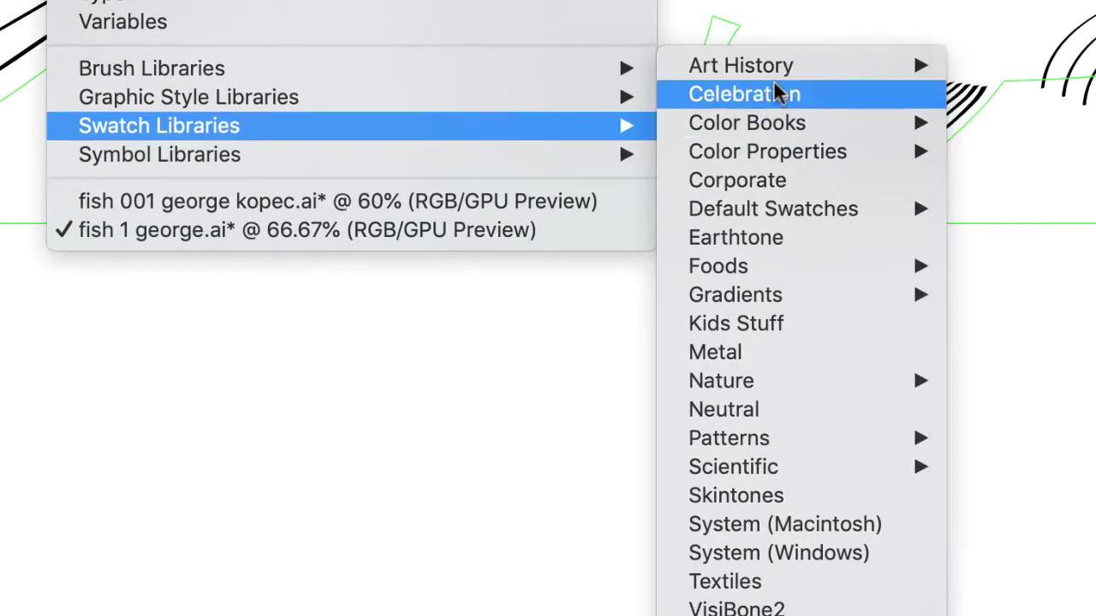
mouse_move(792, 167)
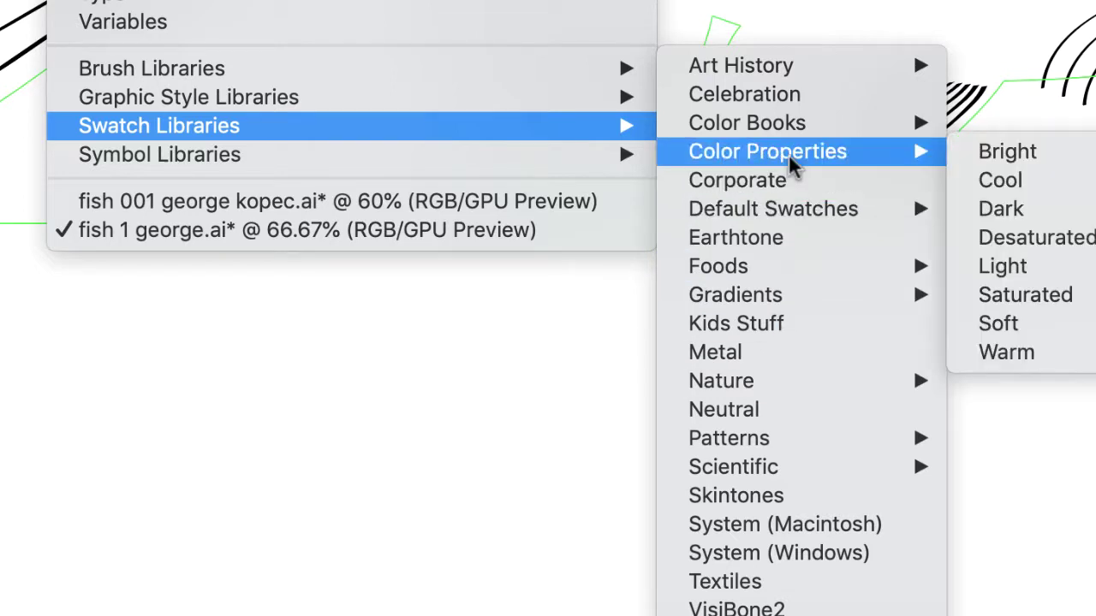
mouse_move(813, 73)
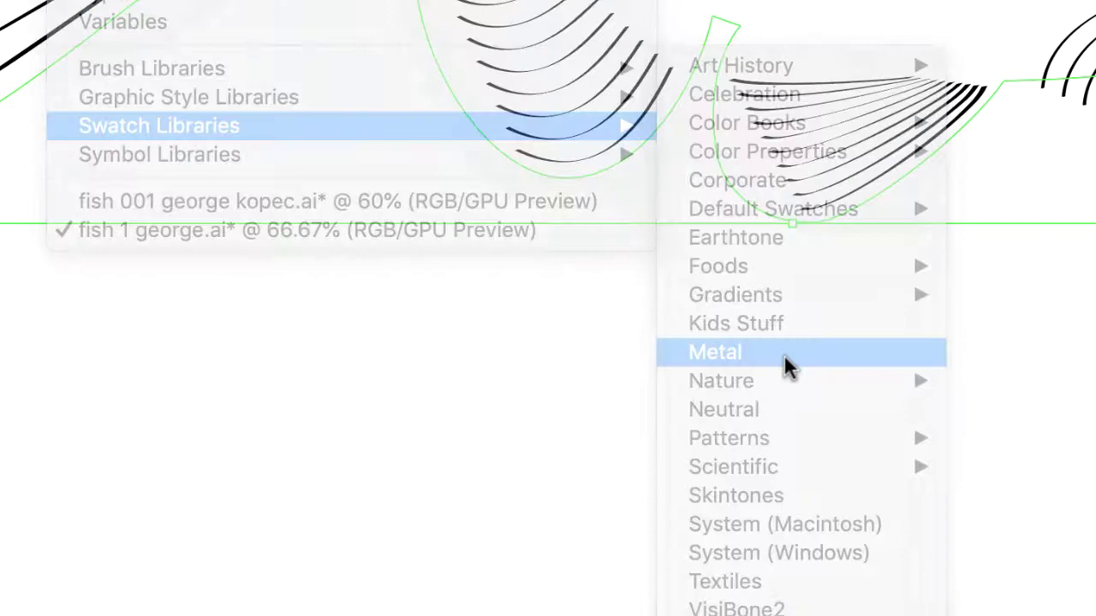
left_click(789, 363)
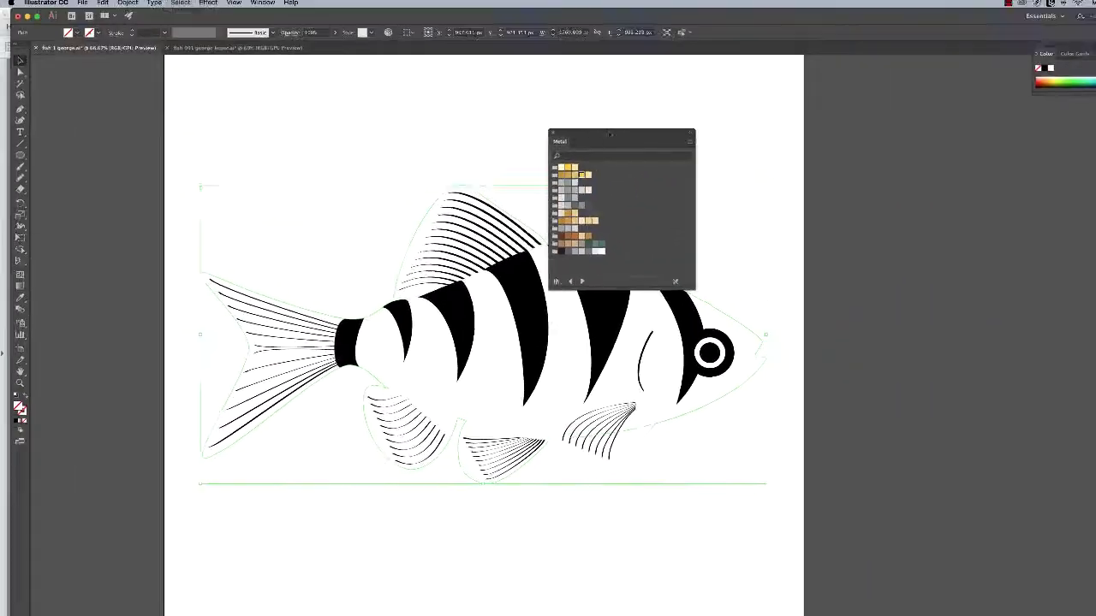
left_click_drag(610, 135, 309, 104)
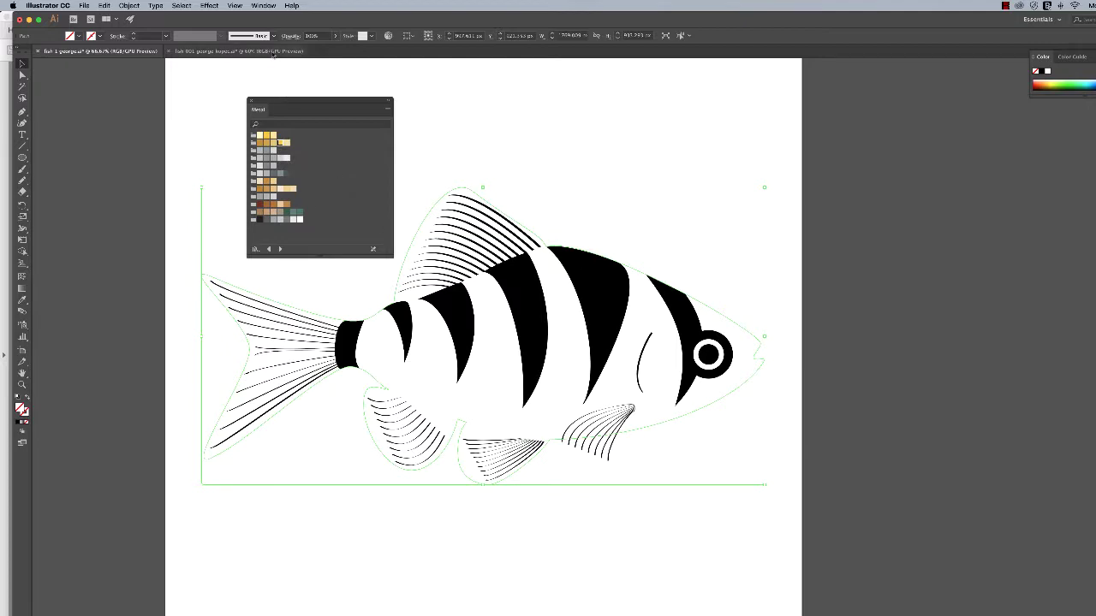
Open the Beach swatch library and place it beside the Metal panel.
left_click(259, 6)
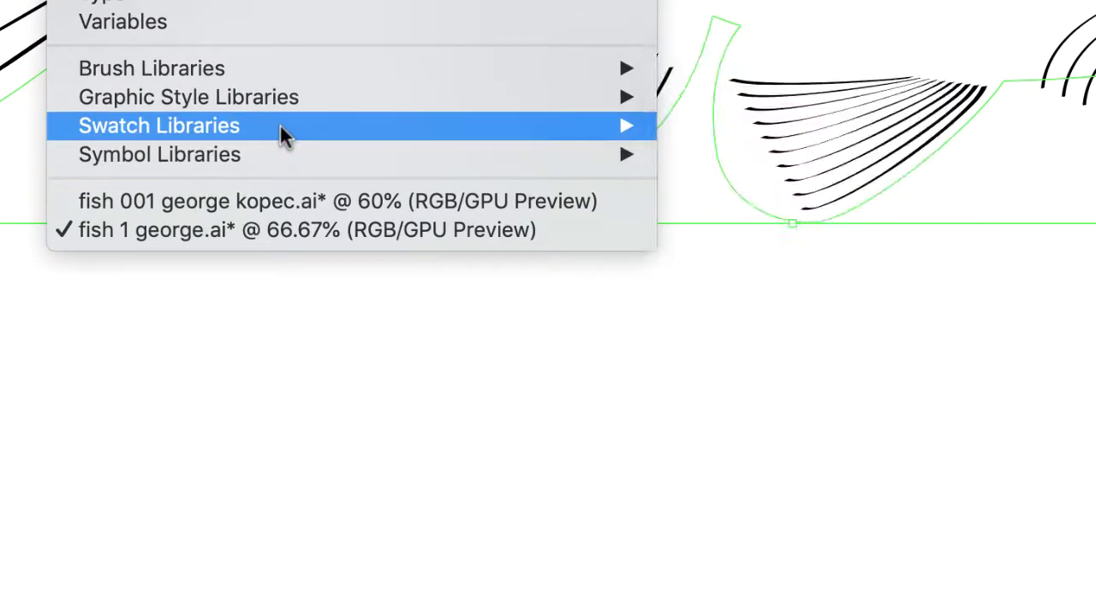
mouse_move(285, 137)
mouse_move(765, 147)
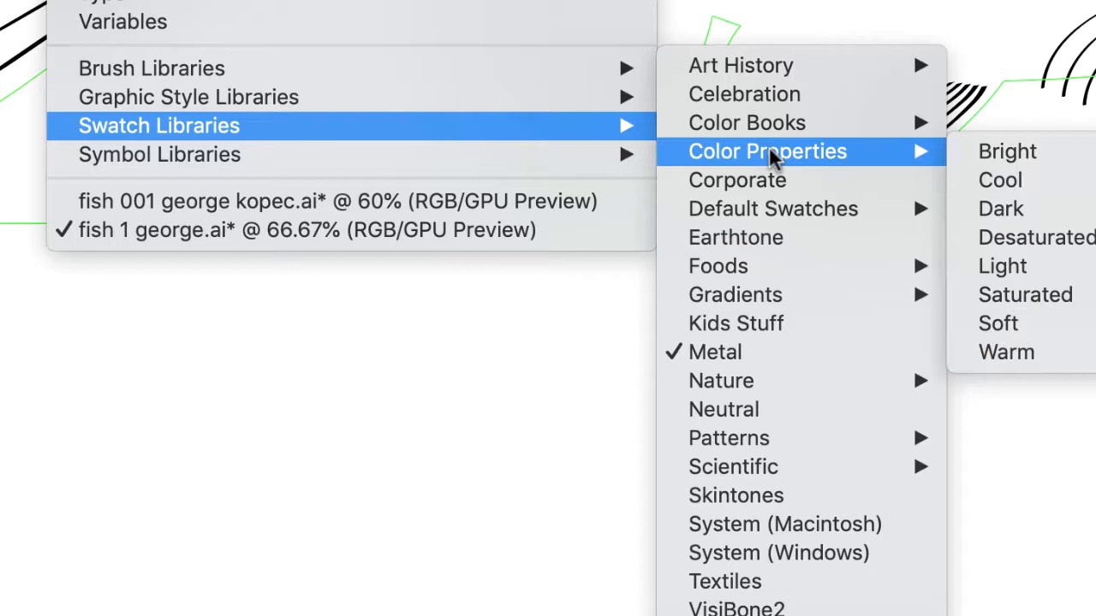
mouse_move(782, 379)
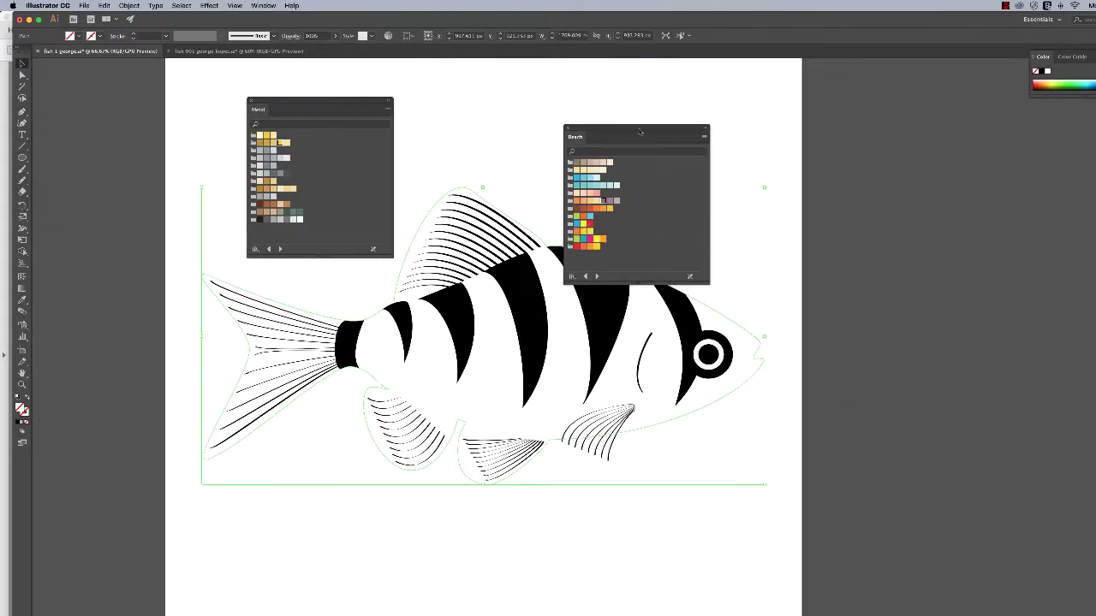
left_click_drag(639, 131, 467, 101)
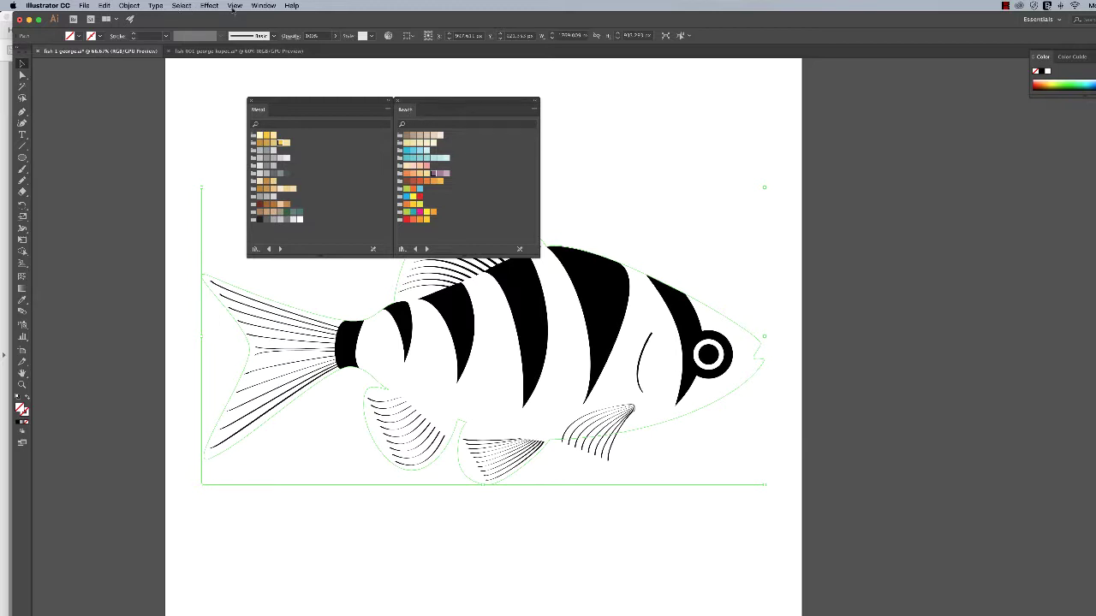
Open the Flowers swatch library as another floating panel.
left_click(260, 6)
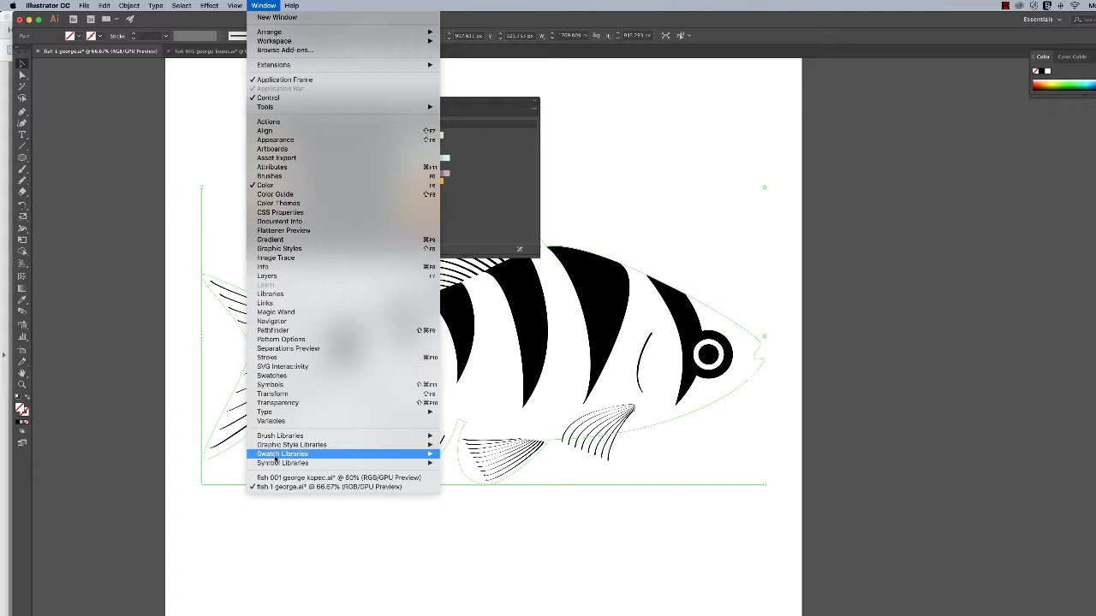
mouse_move(281, 456)
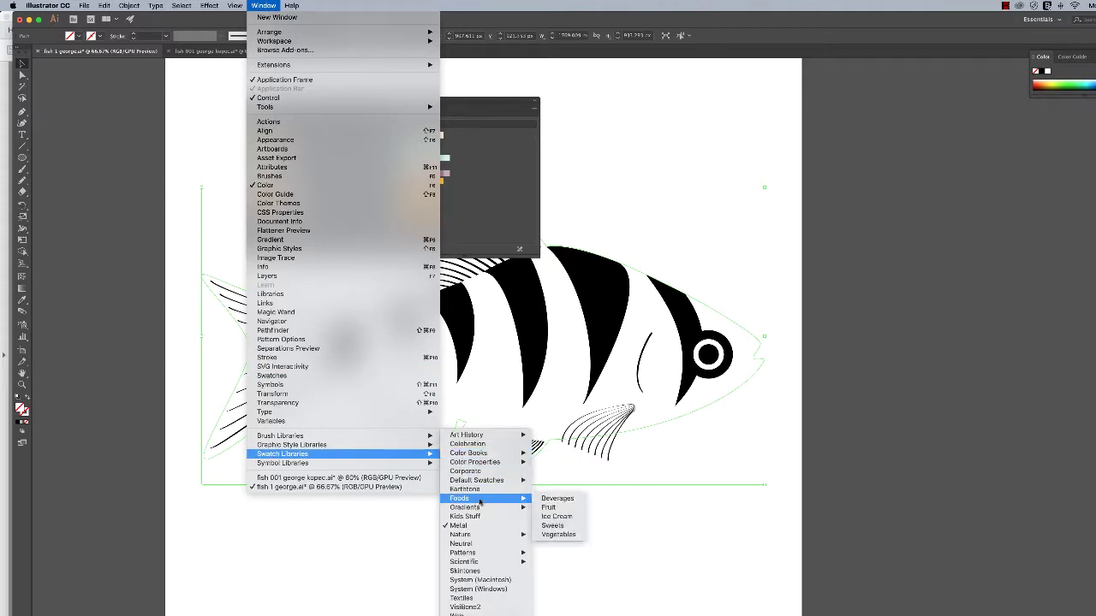
mouse_move(482, 535)
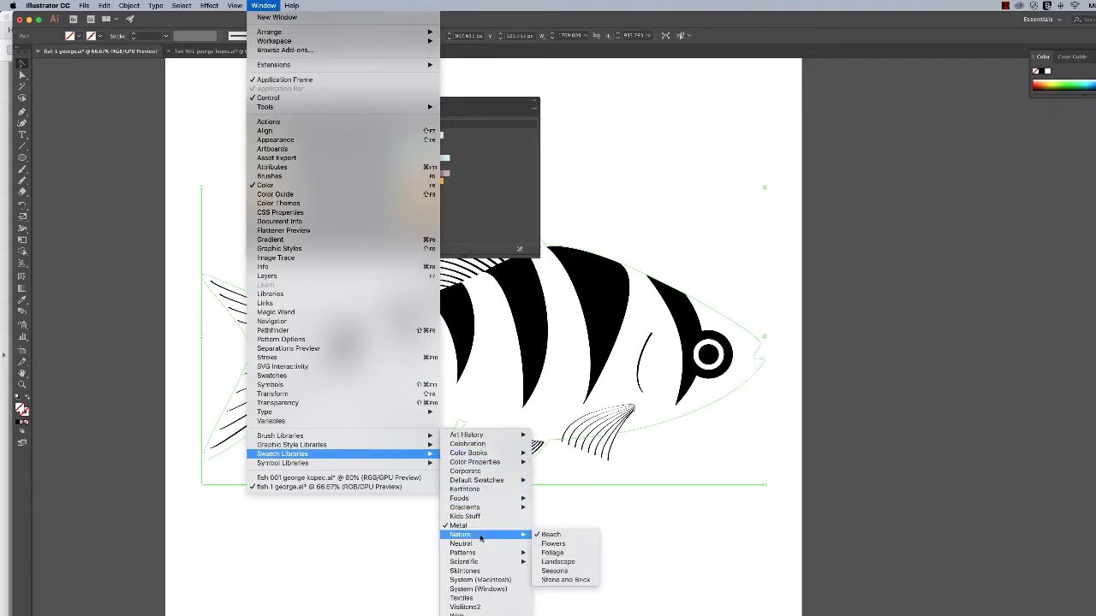
left_click(565, 544)
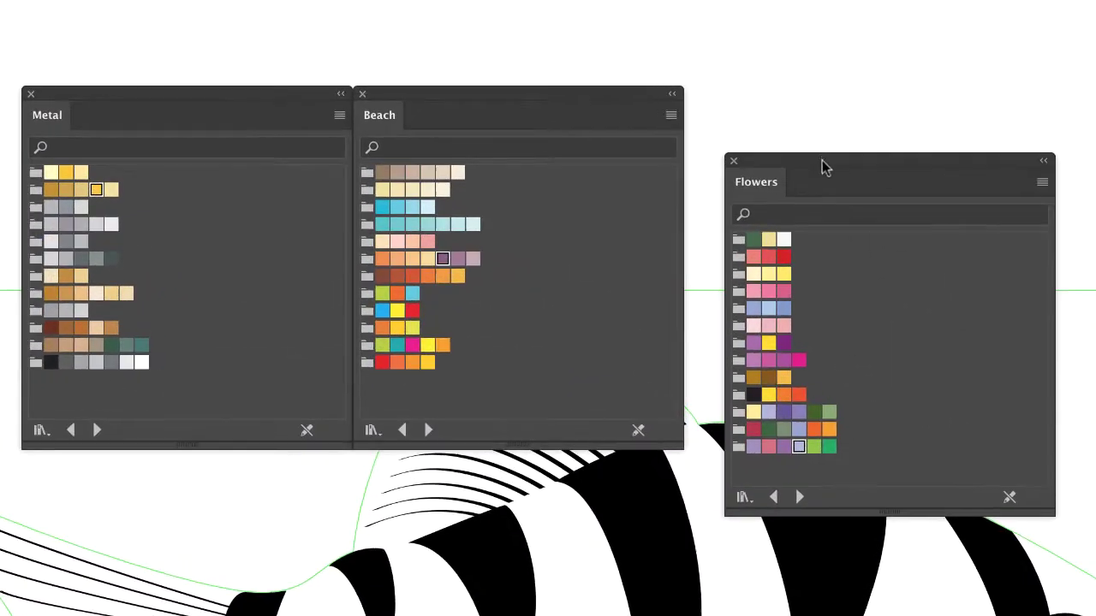
Group the Metal, Beach and Flowers libraries as tabs in one panel.
left_click_drag(612, 132, 579, 99)
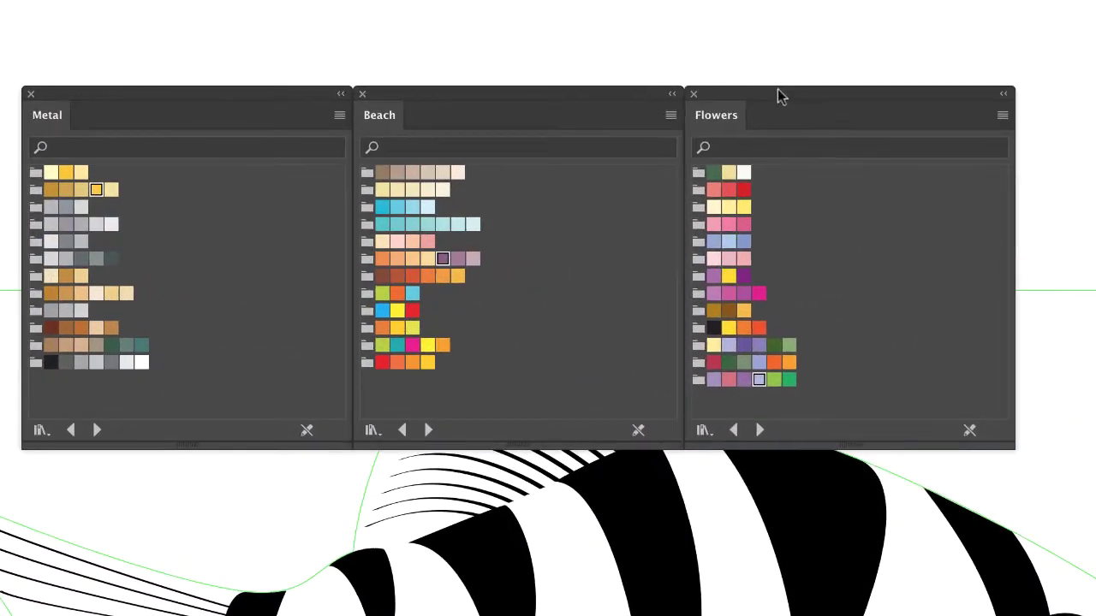
left_click_drag(386, 121, 256, 125)
left_click_drag(727, 117, 180, 122)
left_click(115, 116)
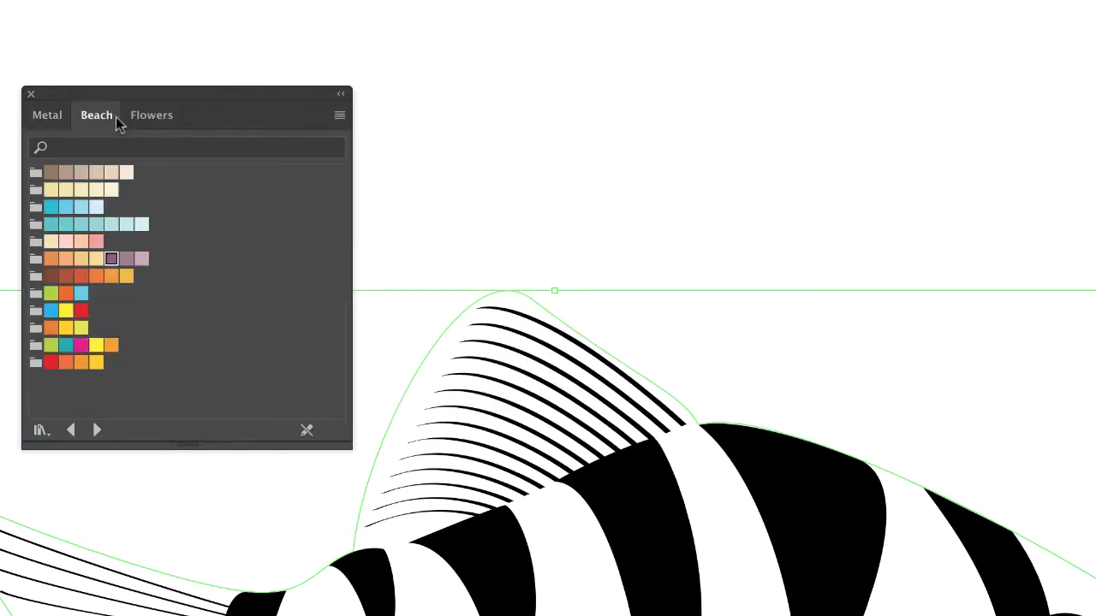
left_click(140, 120)
Fill the fish body with the gold swatch from the Metal tab.
left_click(43, 118)
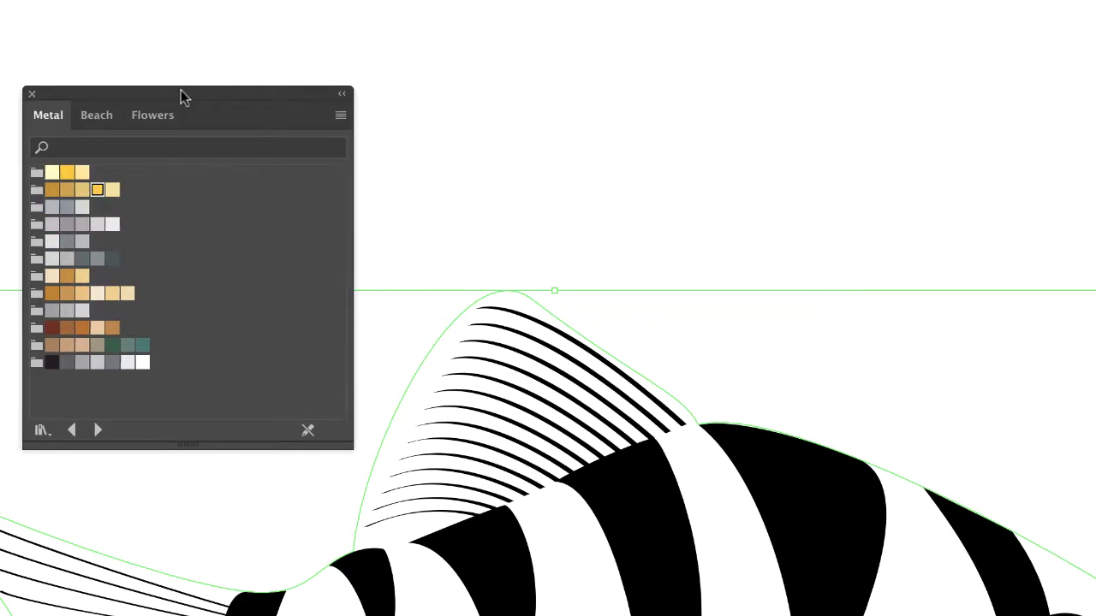
left_click_drag(180, 95, 152, 58)
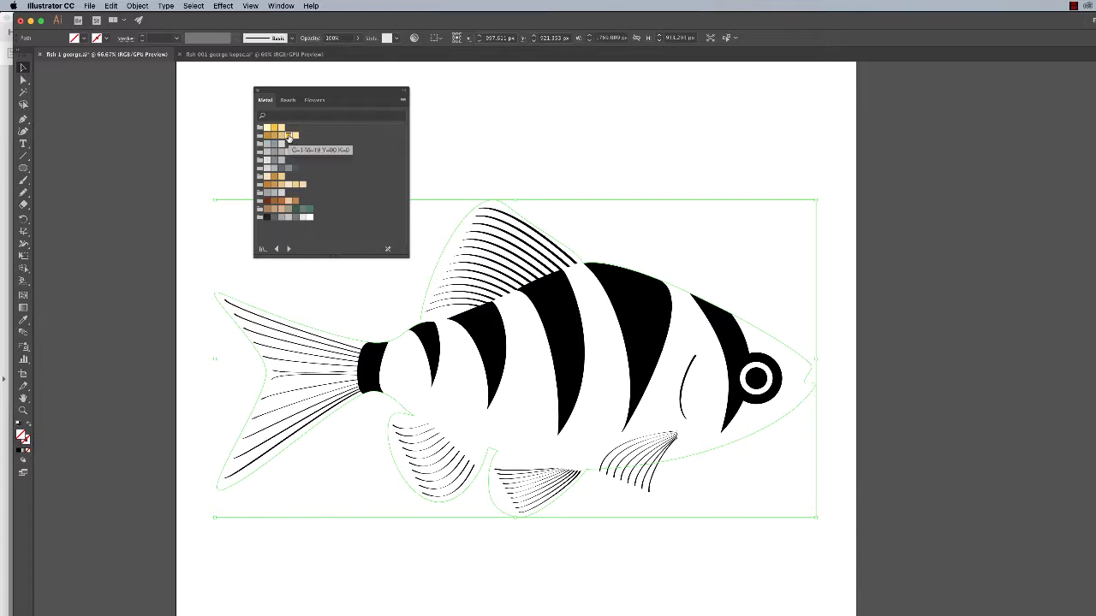
left_click(289, 136)
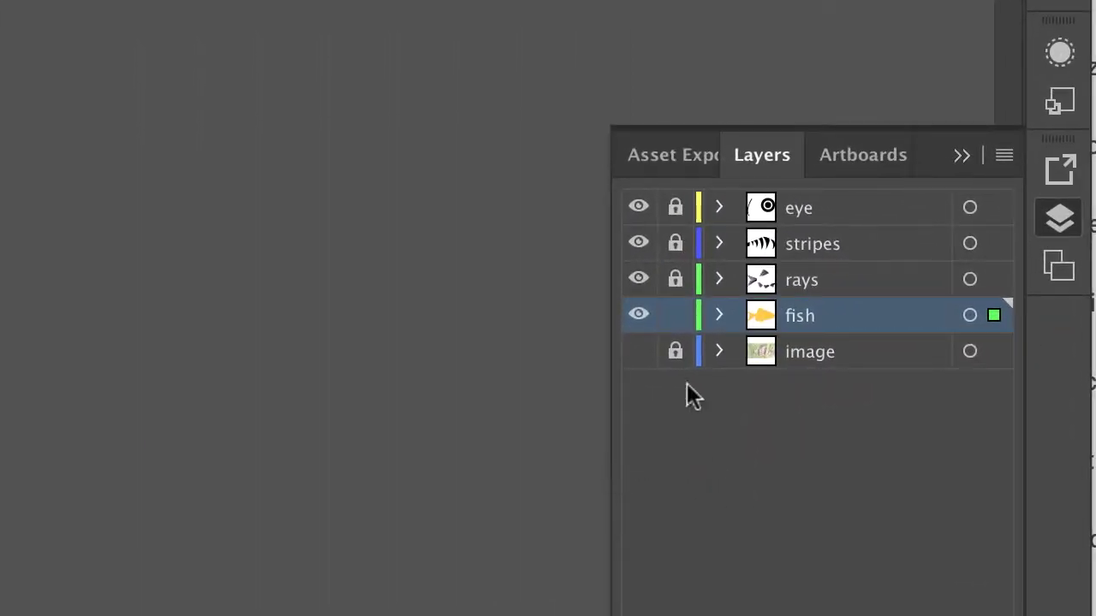
Lock the 'fish' layer, unlock 'rays', select all ray lines and make Stroke active.
left_click(674, 315)
left_click(675, 281)
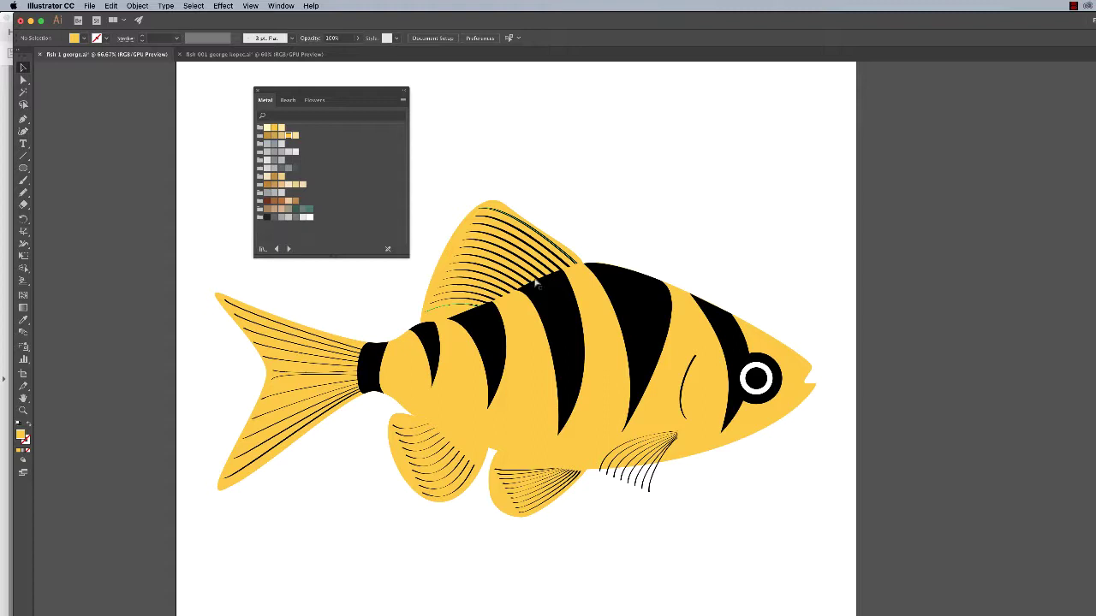
left_click(536, 285)
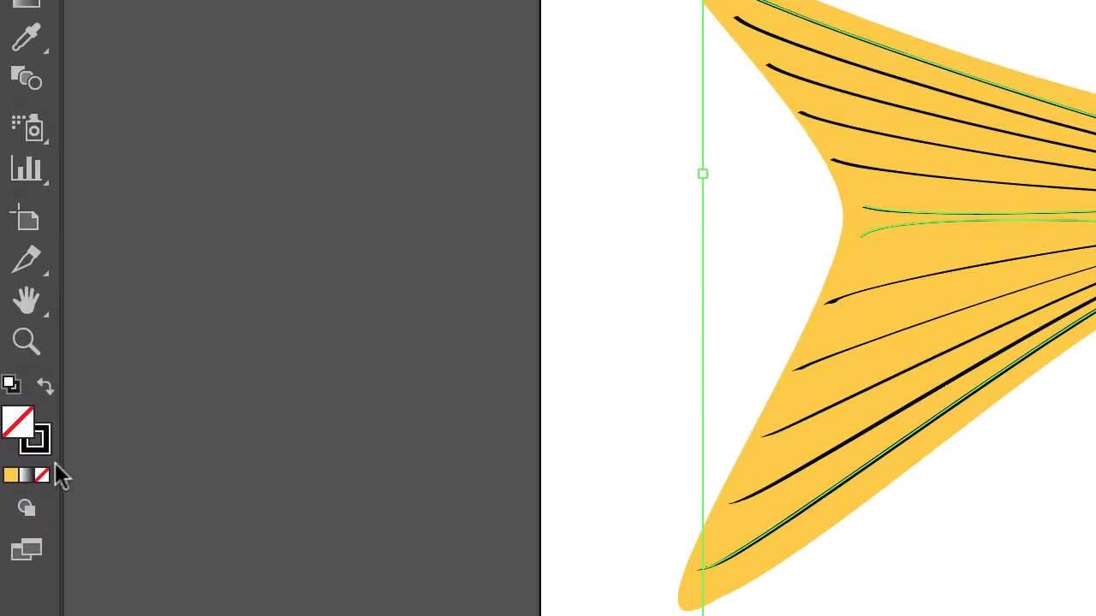
left_click(45, 446)
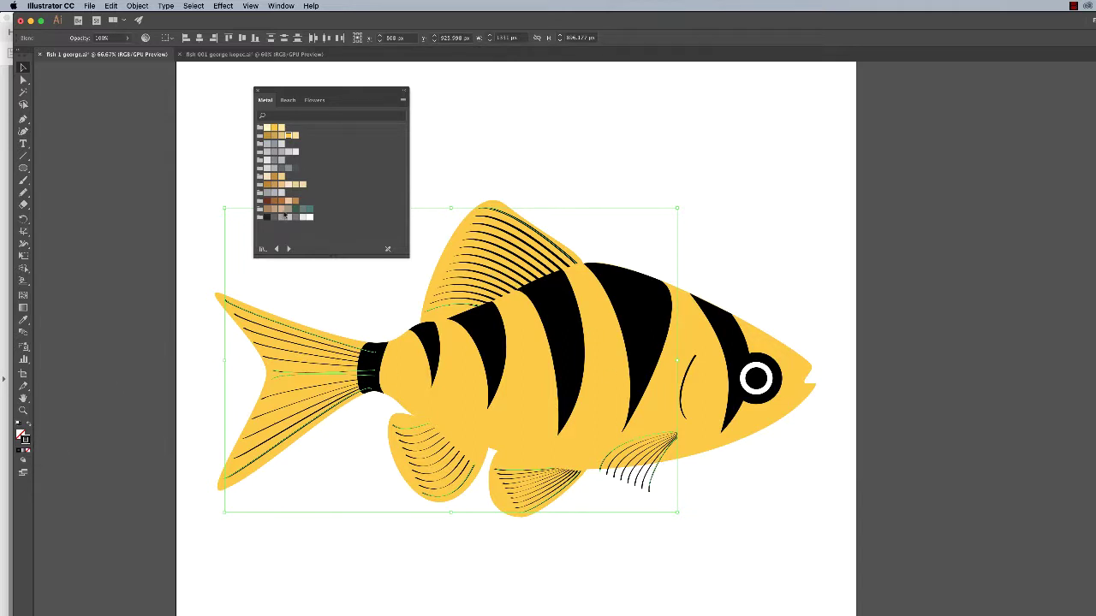
Stroke the selected fin rays with the red Flowers swatch, then deselect them.
left_click(289, 100)
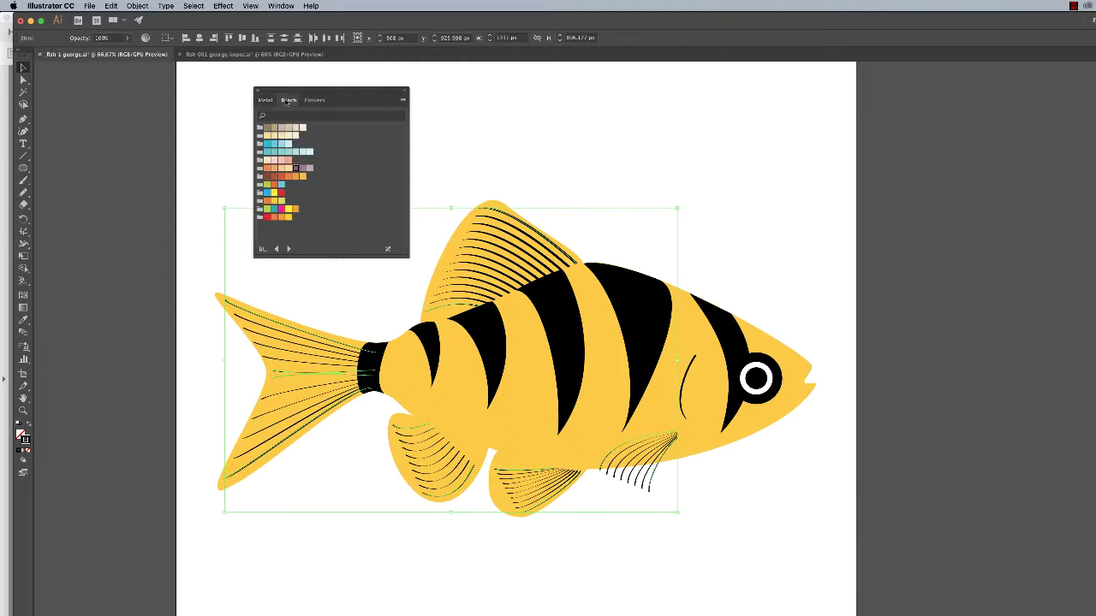
left_click(314, 100)
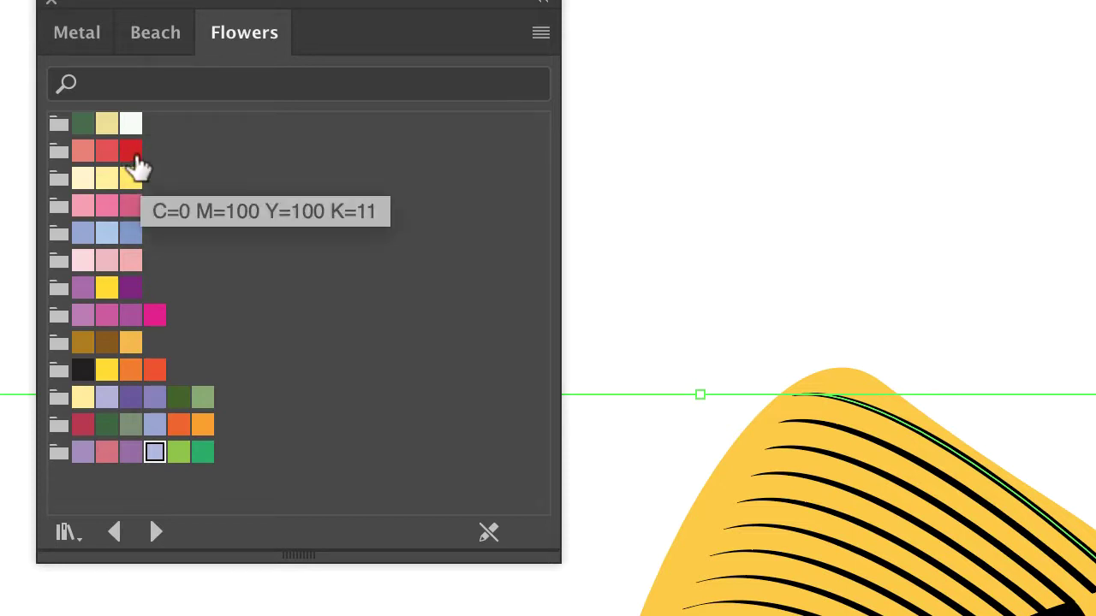
left_click(133, 152)
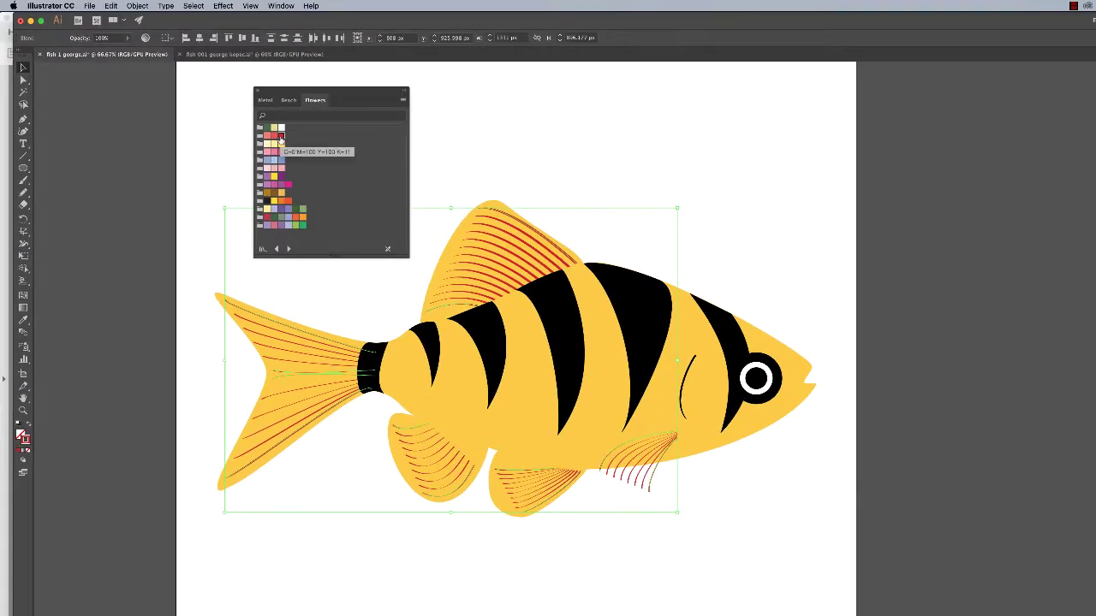
left_click(469, 154)
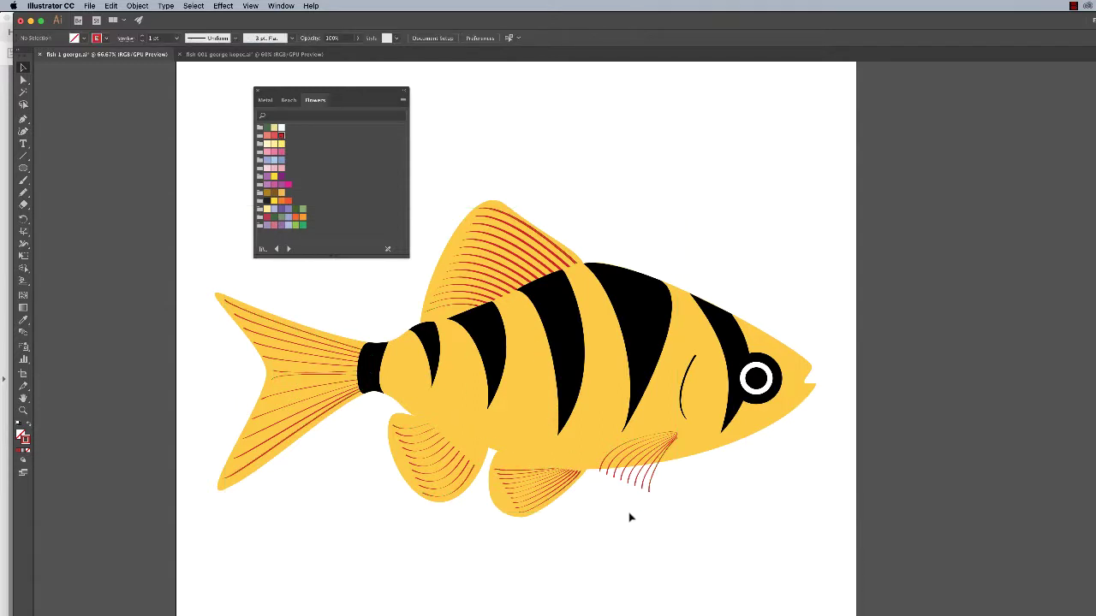
left_click(454, 499)
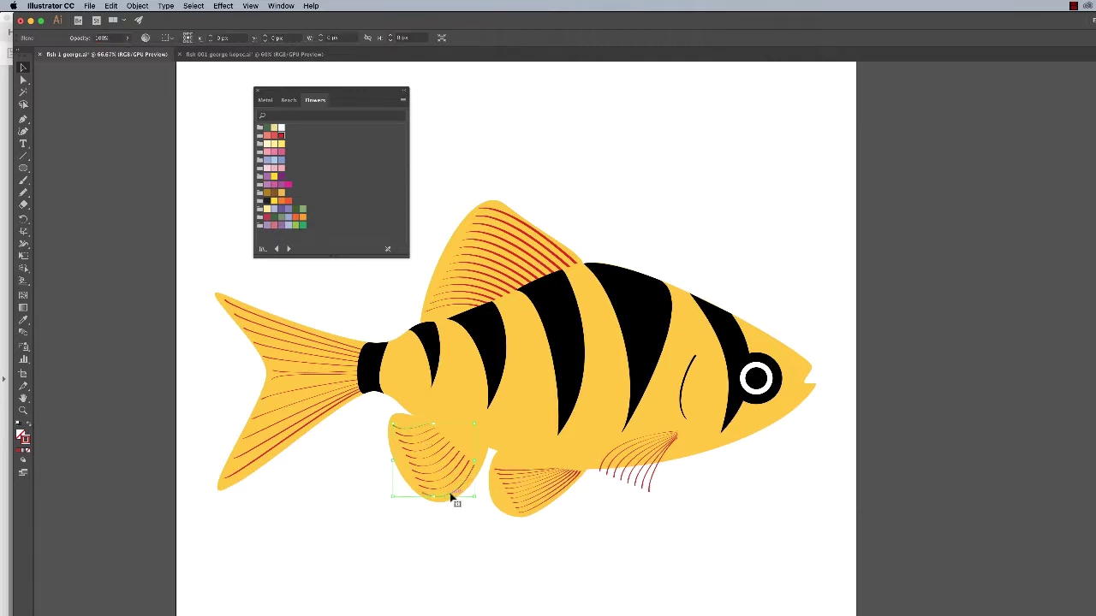
left_click(535, 512, "shift")
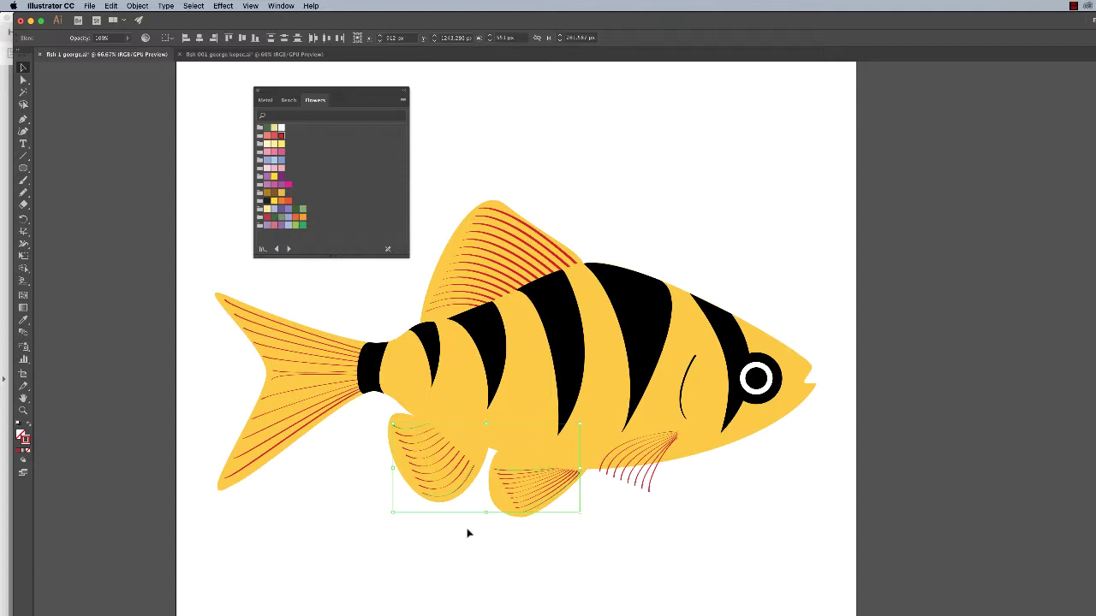
key("b")
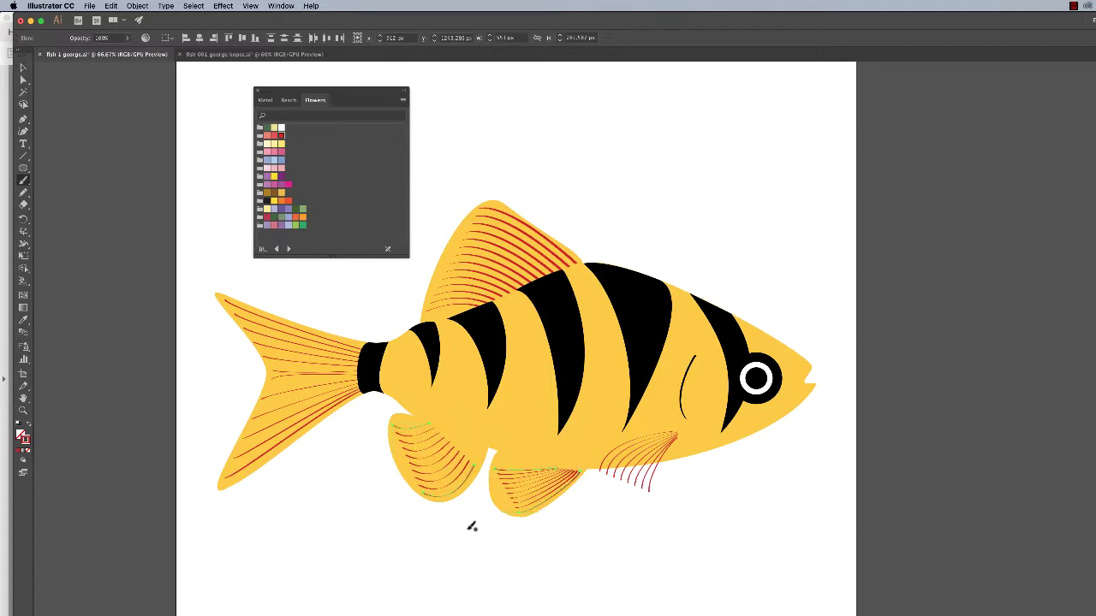
key("v")
left_click(395, 532)
key("b")
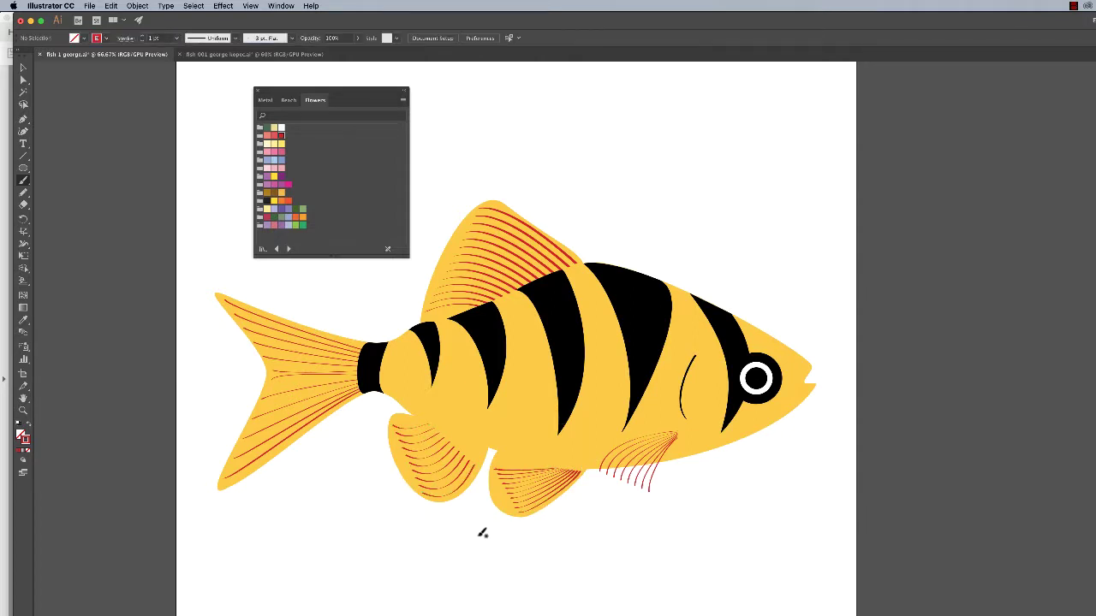